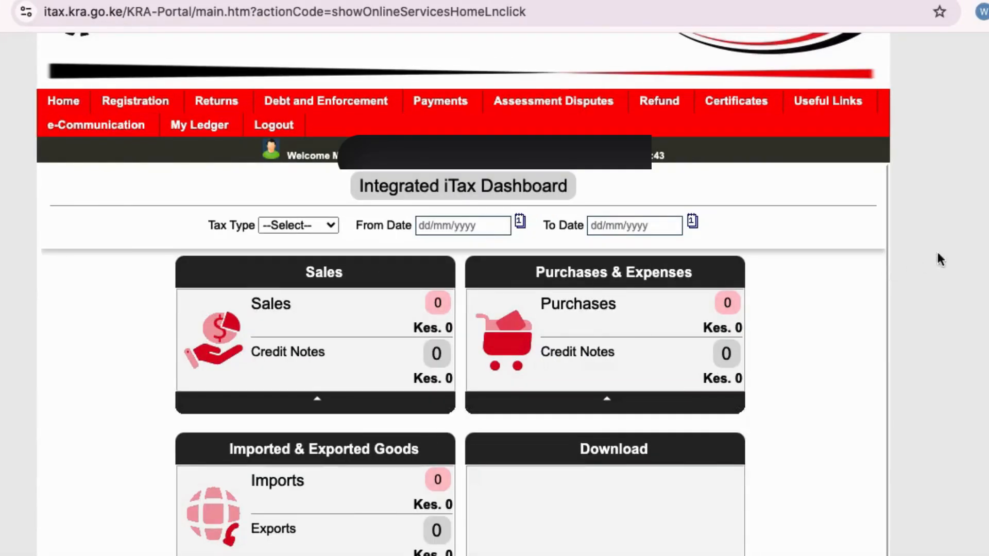
Step: Open the File Return page of the iTax portal
left_click(222, 105)
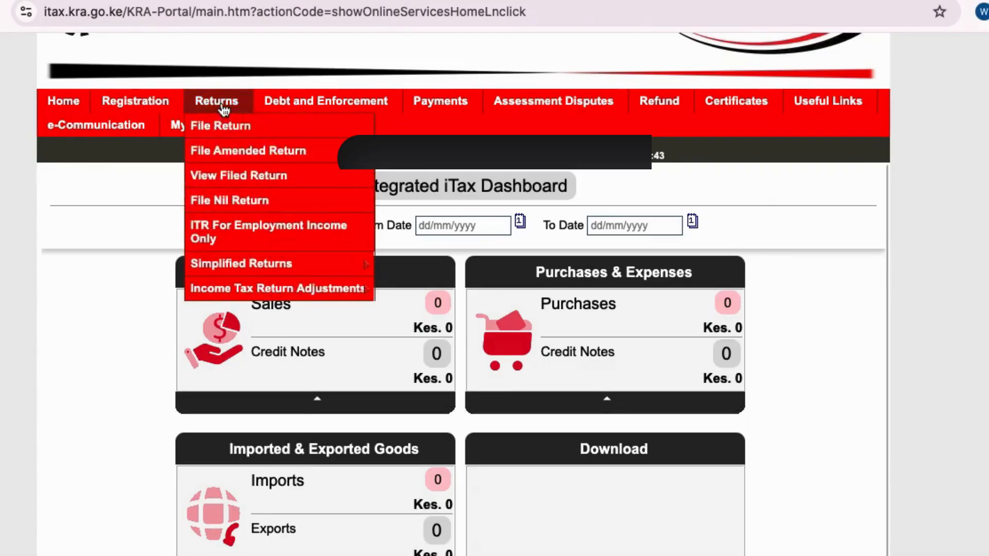
left_click(243, 126)
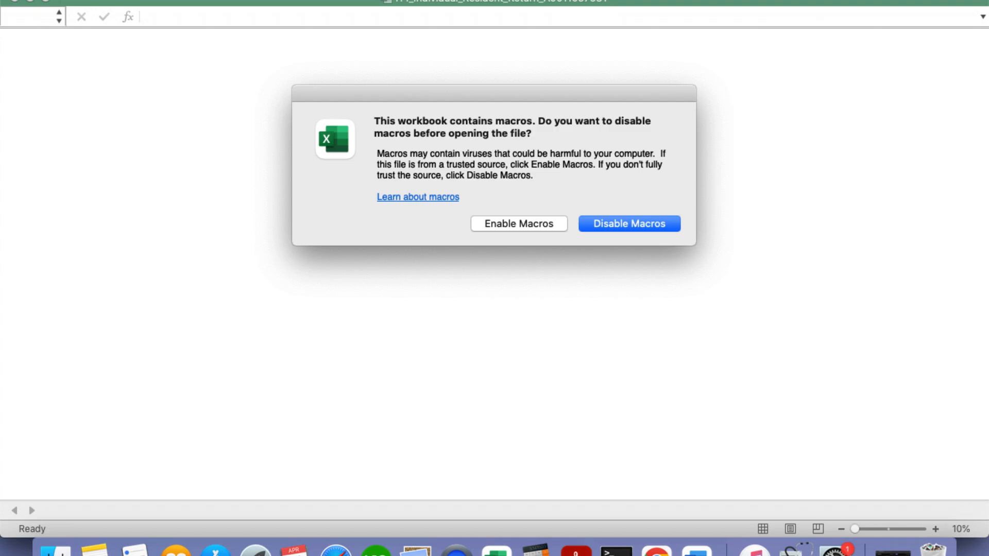
Step: In the Excel return workbook, enter 1 for Shares under Investments in the balance sheet's Self column
key("ctrl+Right")
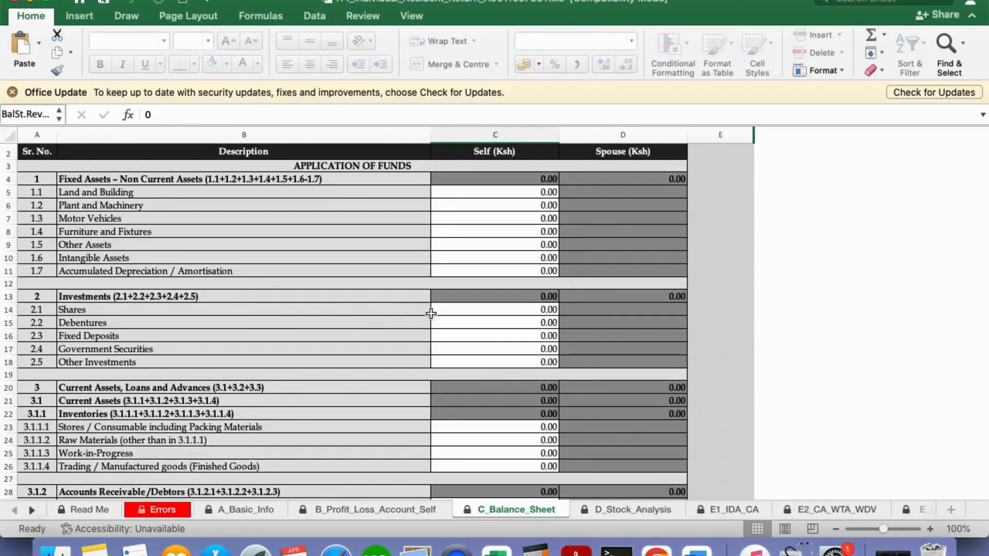
left_click(497, 312)
type("1")
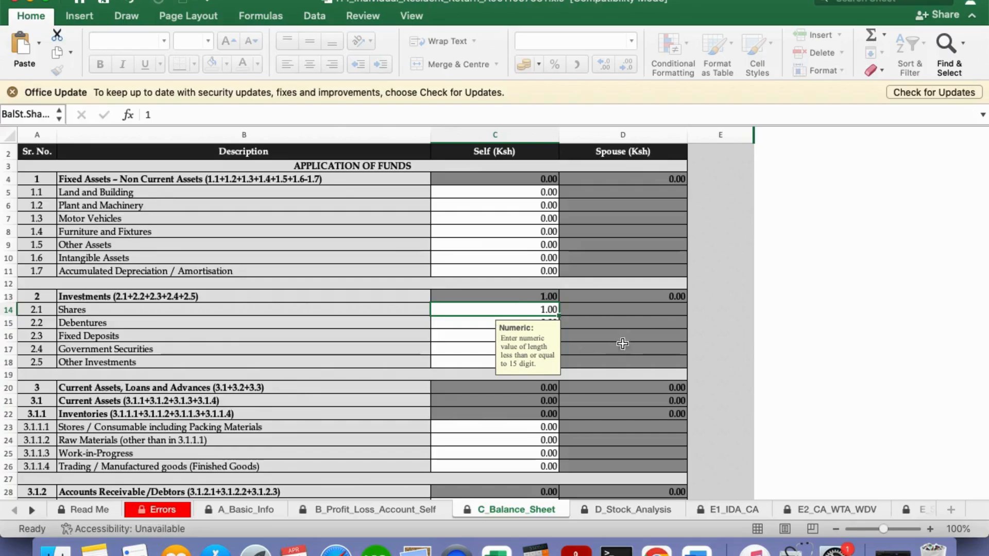
key("Return")
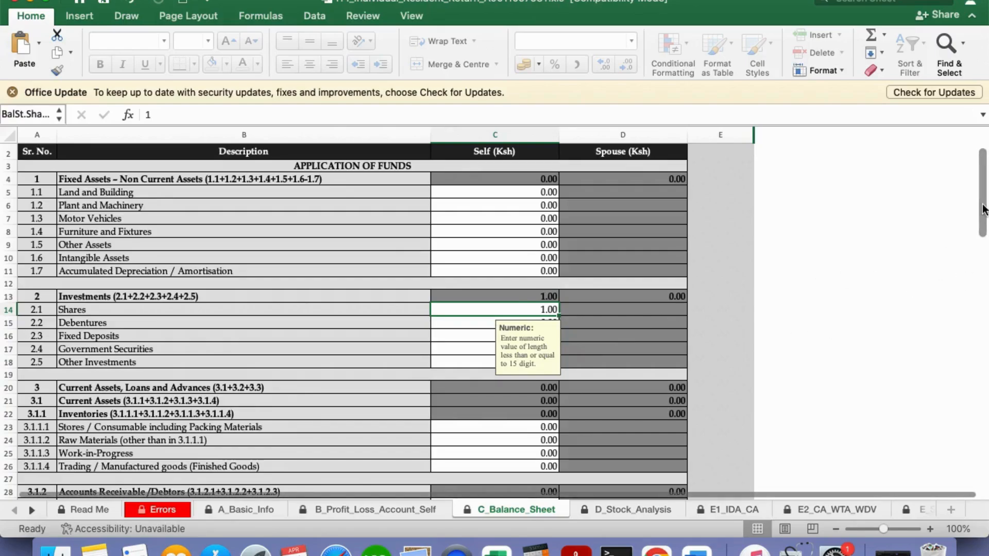
Step: Enter 1 for Proprietor's Capital in the Self column of the balance sheet's Finance By section
left_click_drag(984, 211, 983, 362)
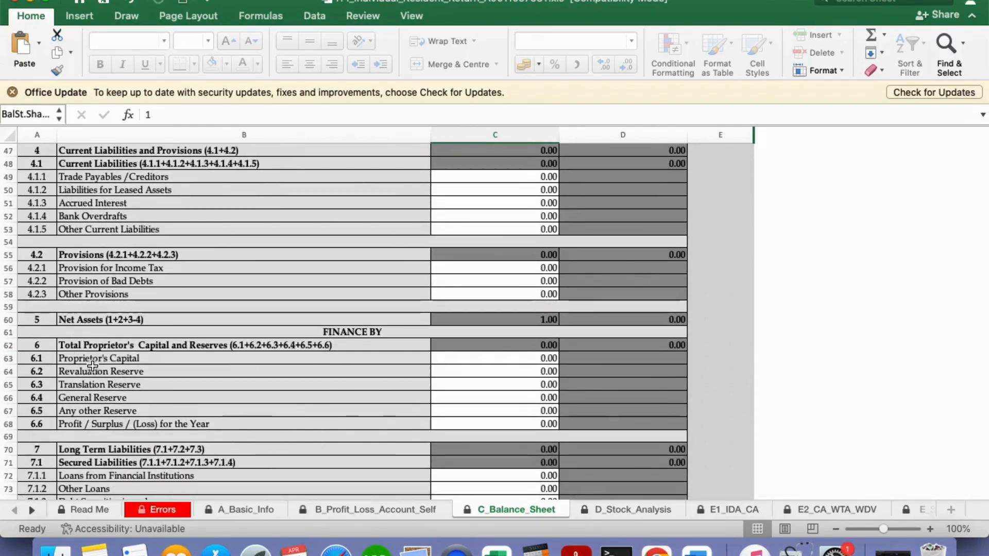
left_click(468, 358)
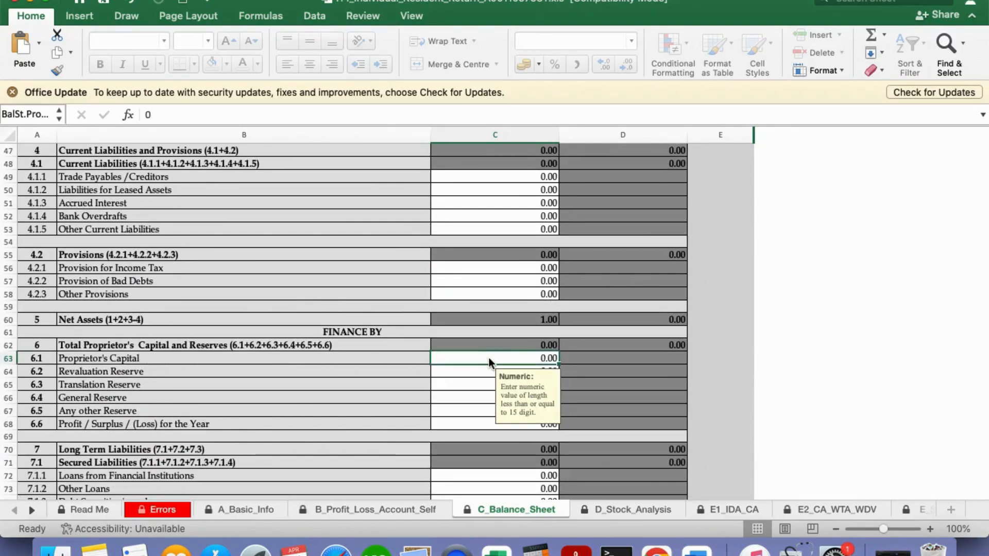
type("1")
key("Return")
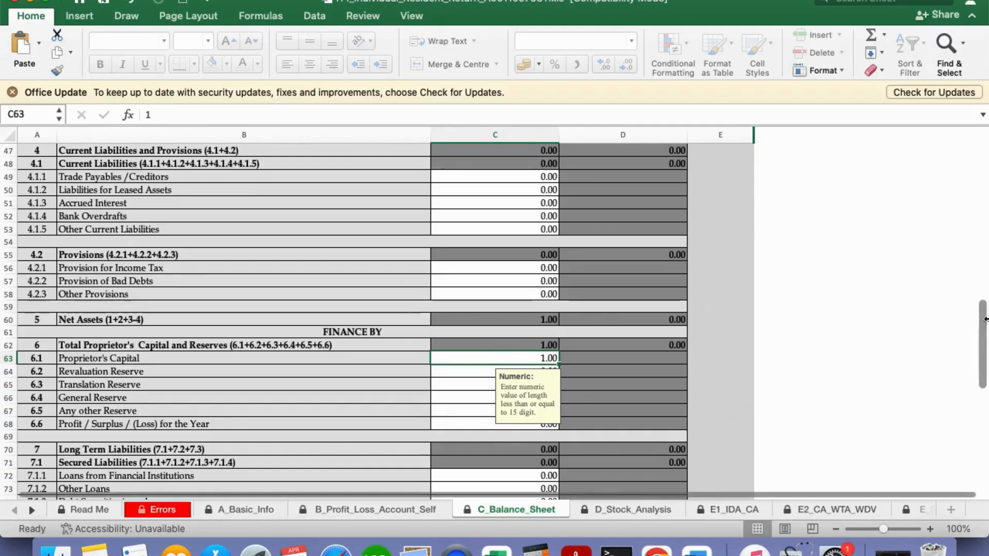
scroll(983, 328, "down", 3)
Step: On the R_Income_Computation_Self sheet, set the Business amount for Manual Non Etims/Tims Expenses to 2,000,000
key("ctrl+Right")
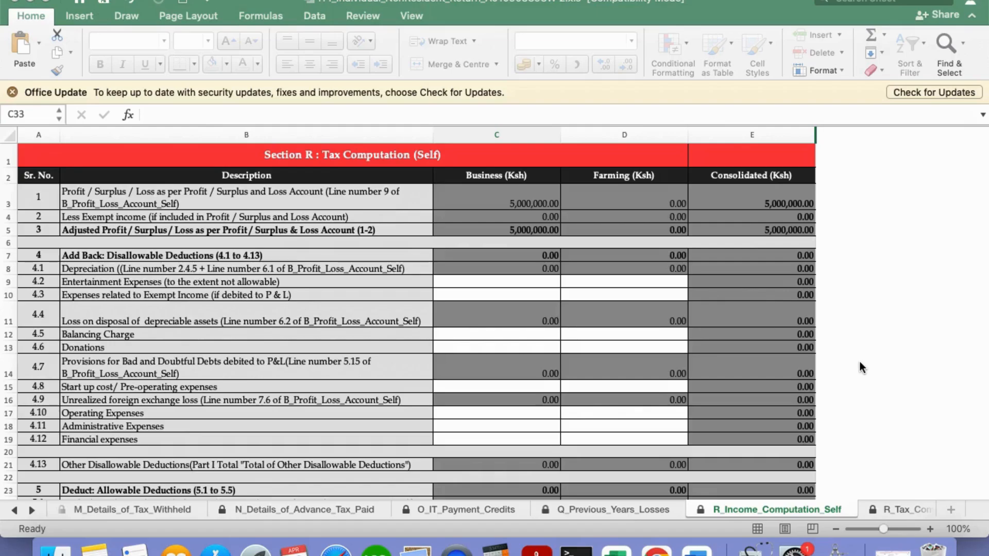
scroll(859, 363, "down", 3)
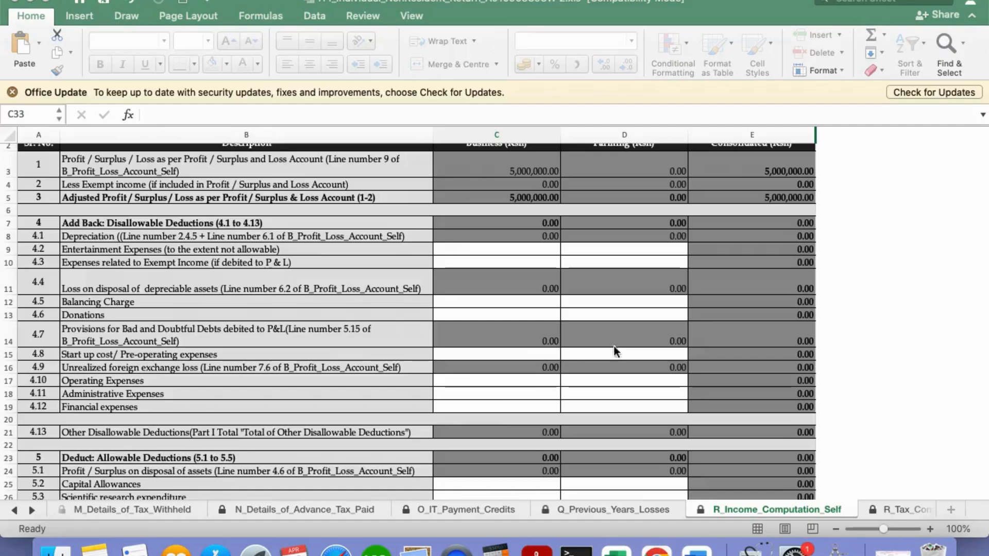
scroll(631, 364, "down", 5)
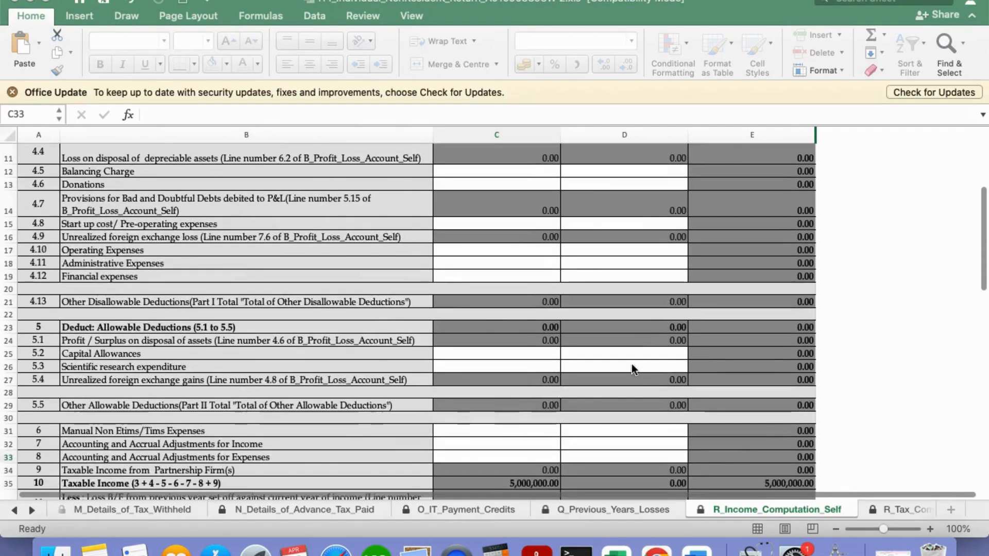
scroll(631, 363, "down", 3)
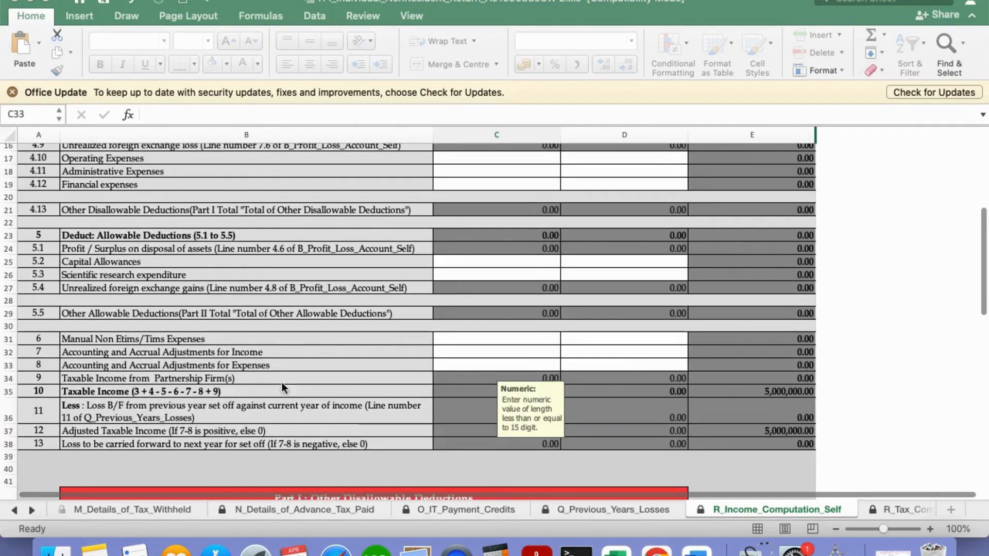
left_click(37, 337)
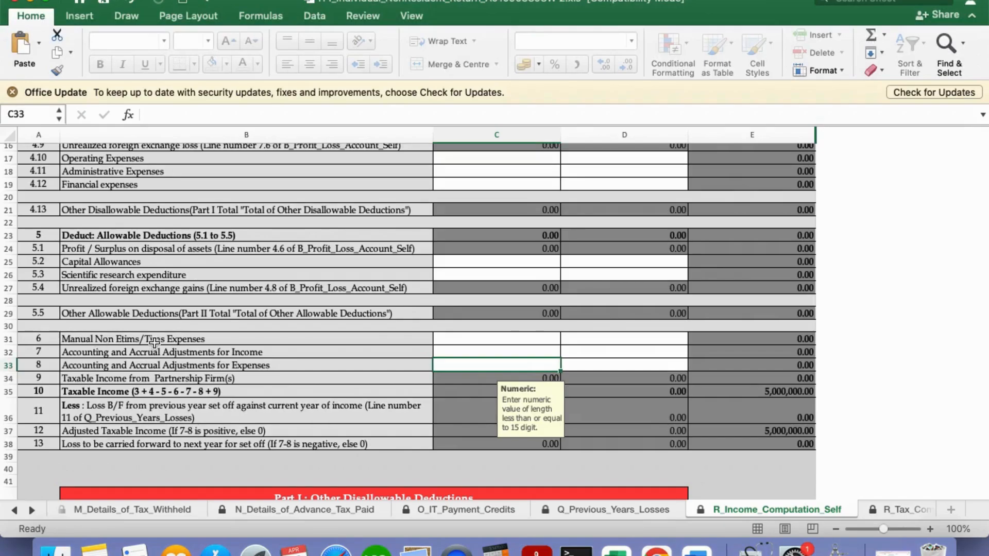
left_click(502, 343)
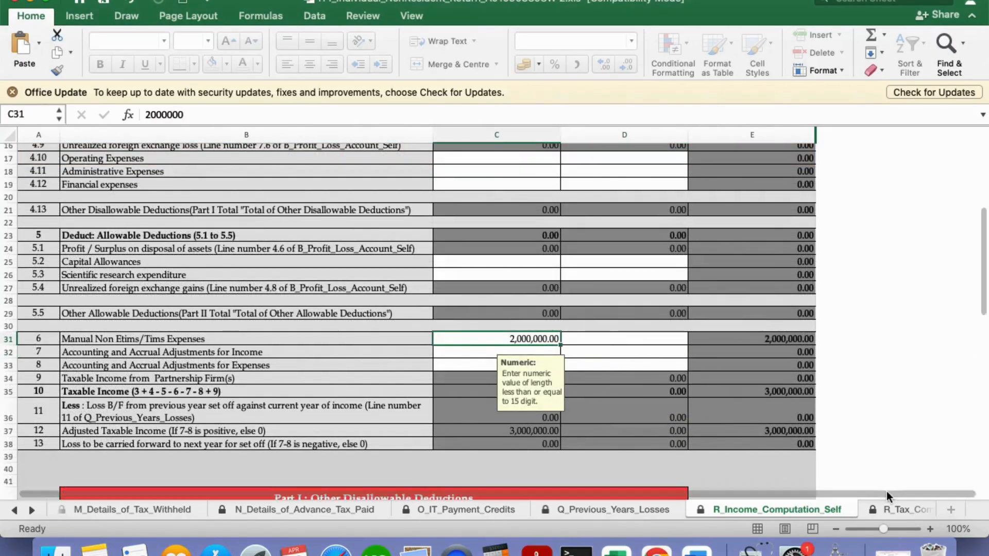
Step: Examine the R_Tax_Computation sheet's deductions, tax on taxable income, and other income with its rates and tax amounts
left_click(889, 509)
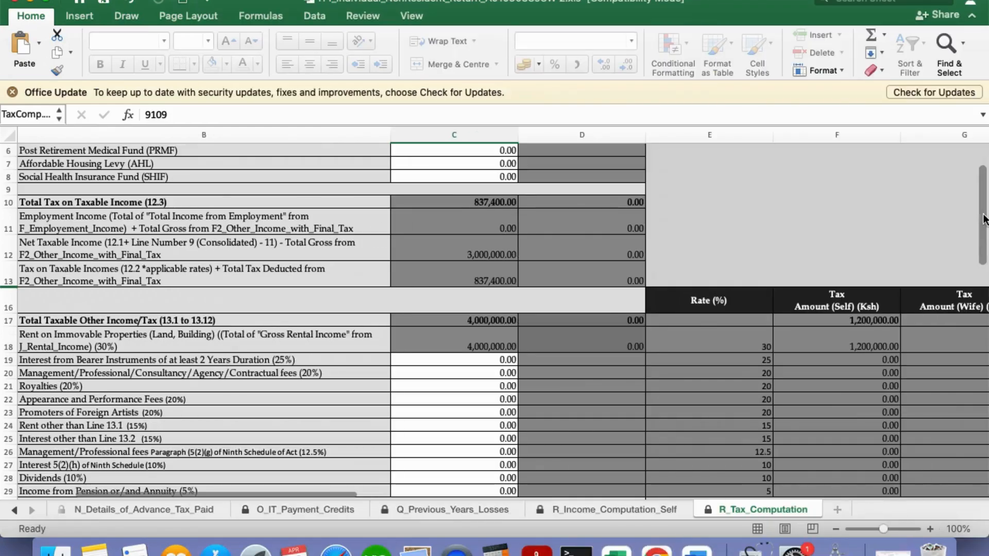
left_click_drag(982, 206, 982, 186)
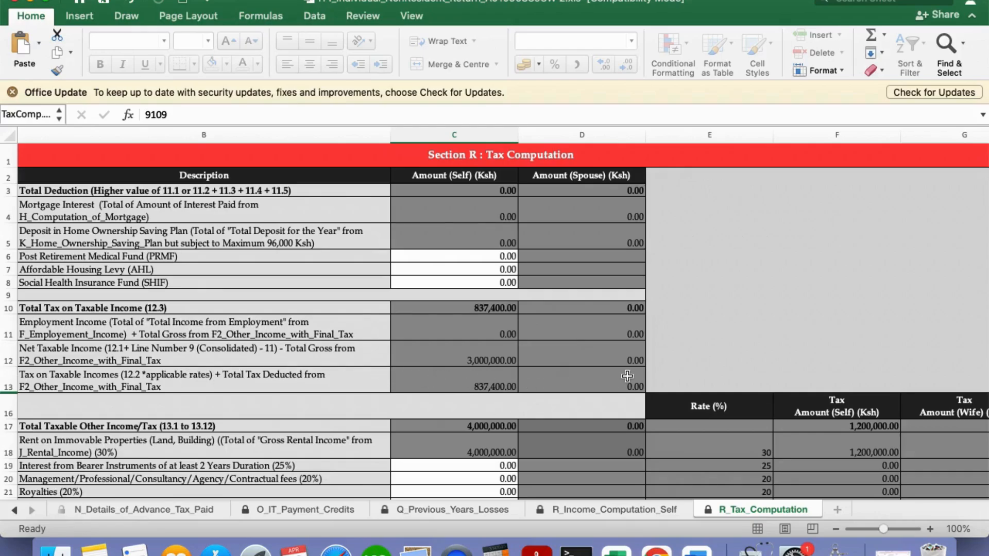
scroll(626, 389, "down", 4)
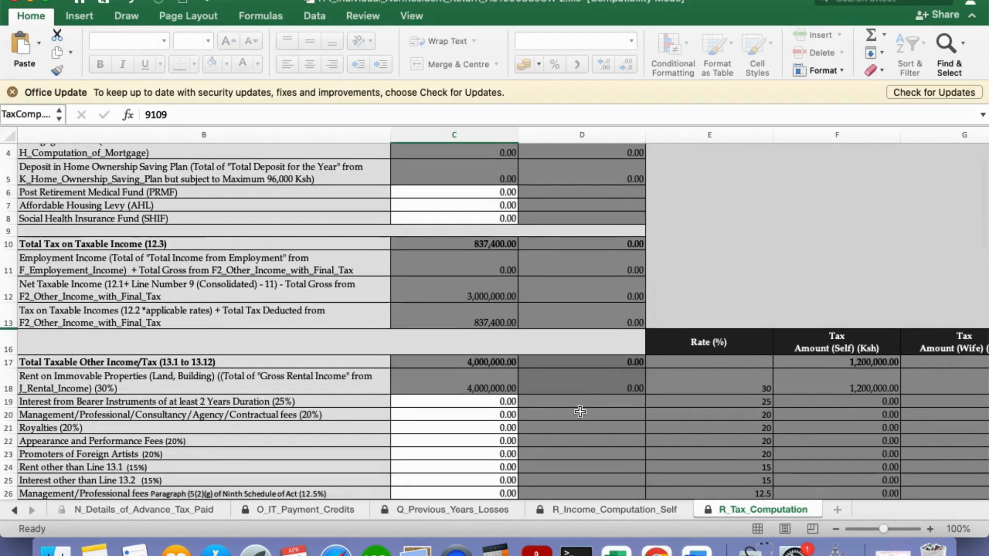
scroll(581, 411, "down", 3)
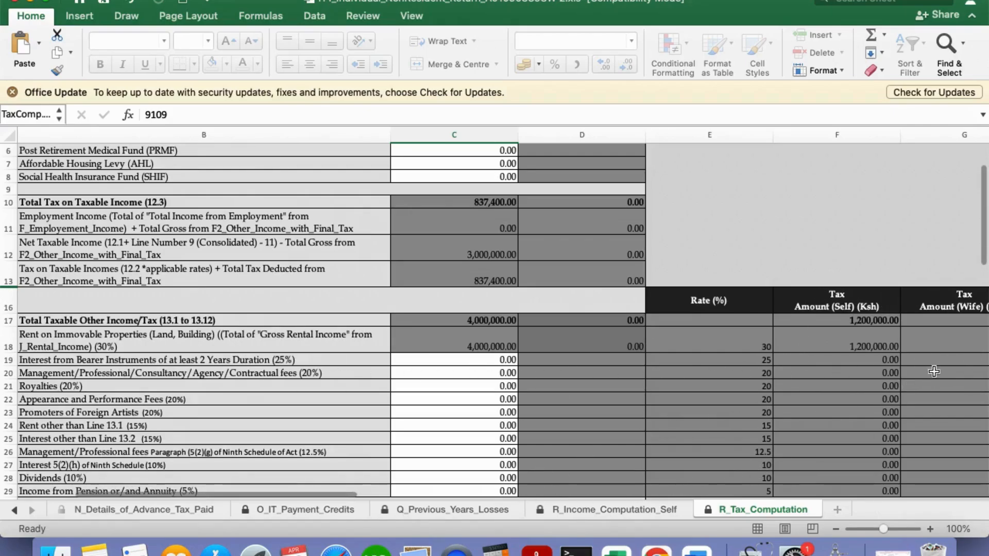
scroll(877, 393, "down", 2)
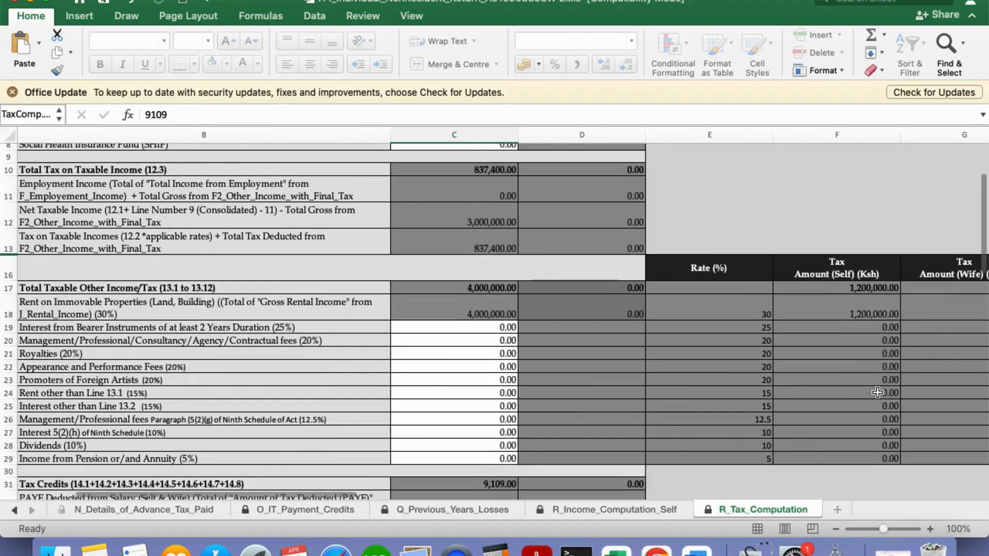
left_click_drag(286, 494, 961, 482)
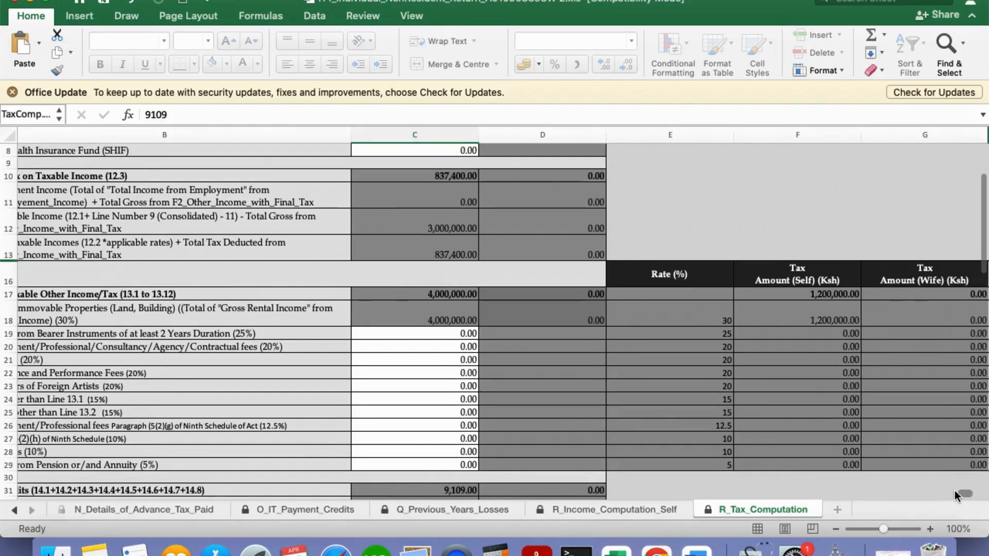
left_click_drag(916, 491, 621, 496)
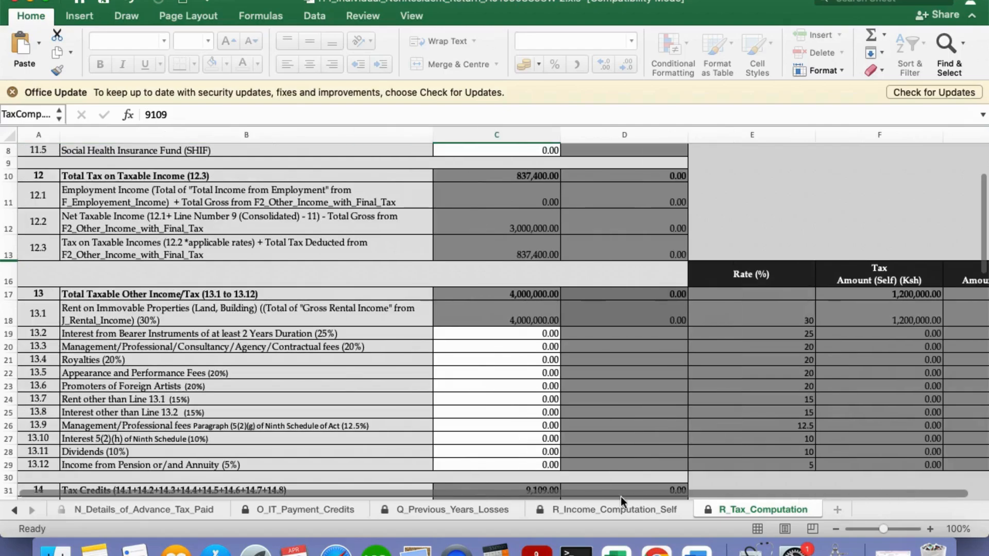
scroll(613, 348, "down", 1)
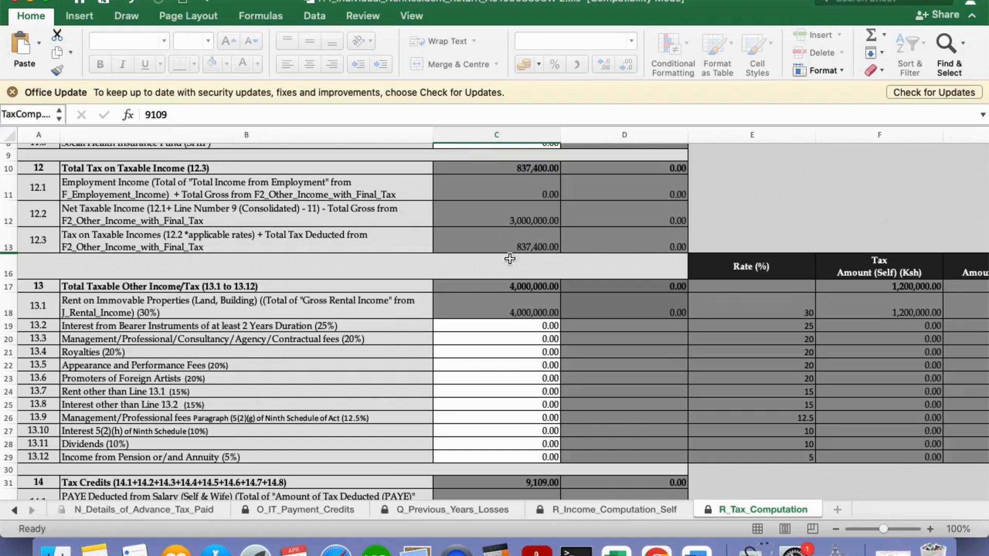
scroll(691, 400, "down", 2)
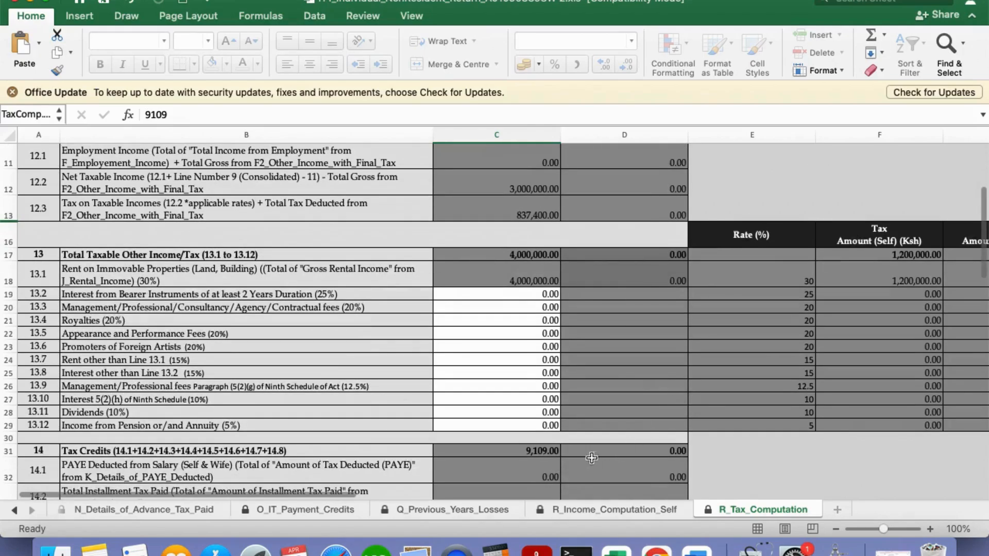
Step: Replace the Self amount for Other Credits u/s 35 - Withholding Tax with 100,000
scroll(592, 458, "down", 2)
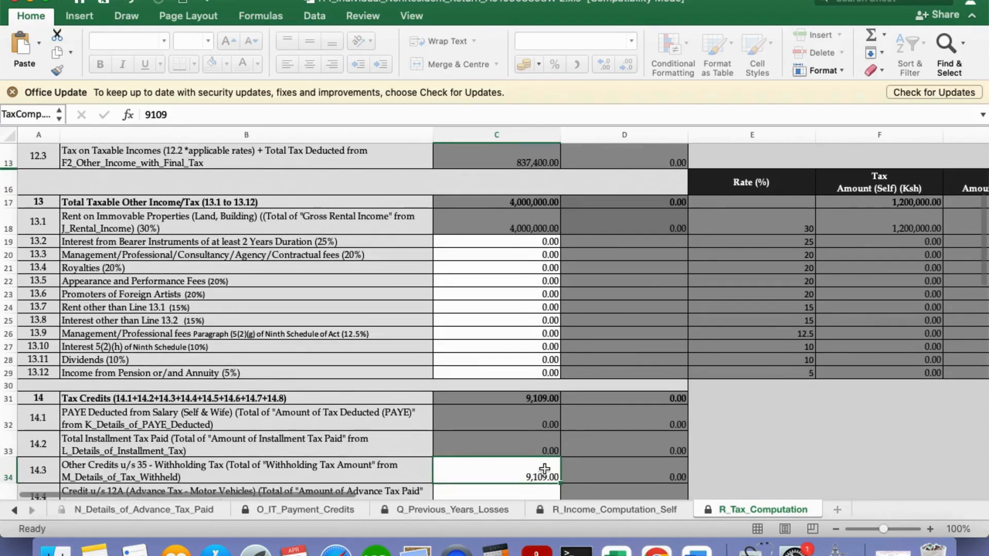
key("Delete")
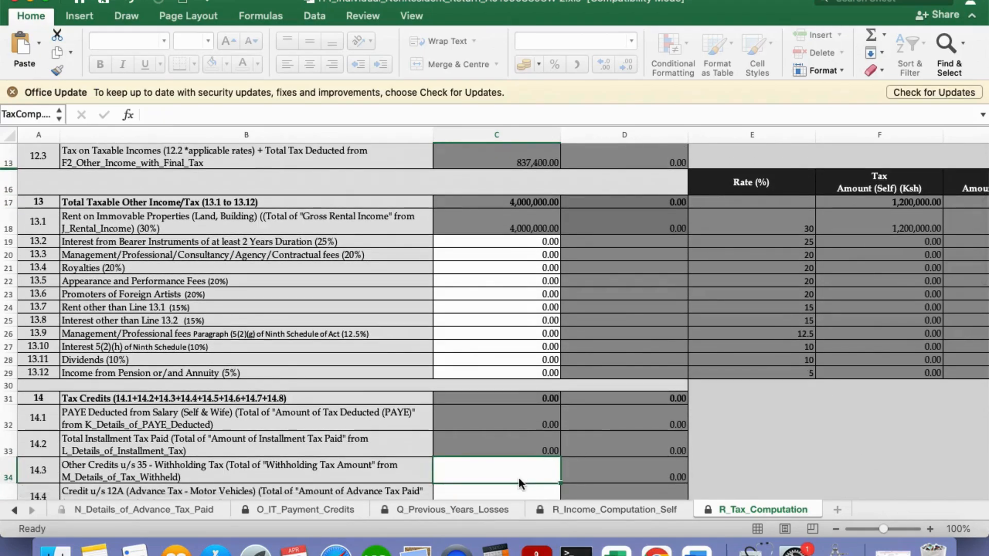
scroll(627, 412, "down", 2)
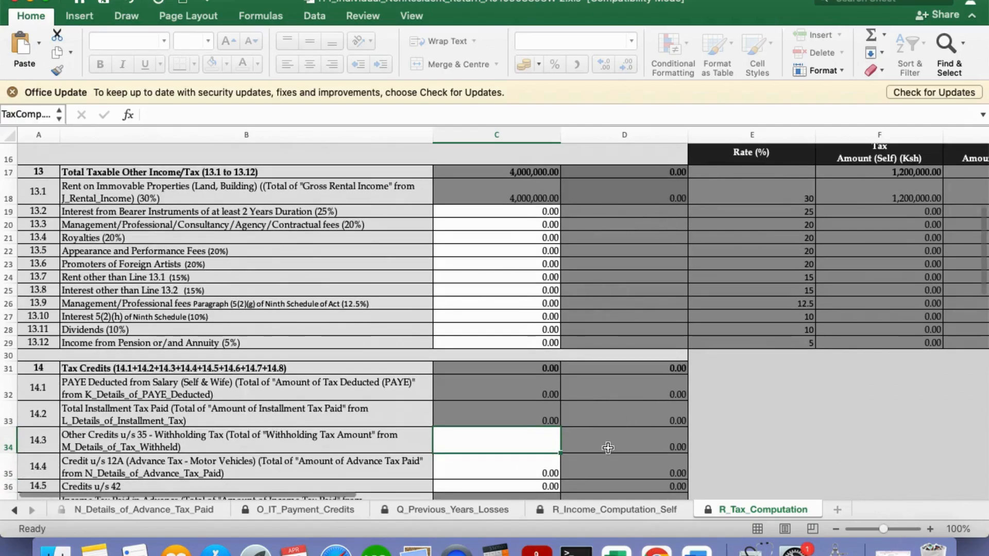
scroll(607, 448, "down", 1)
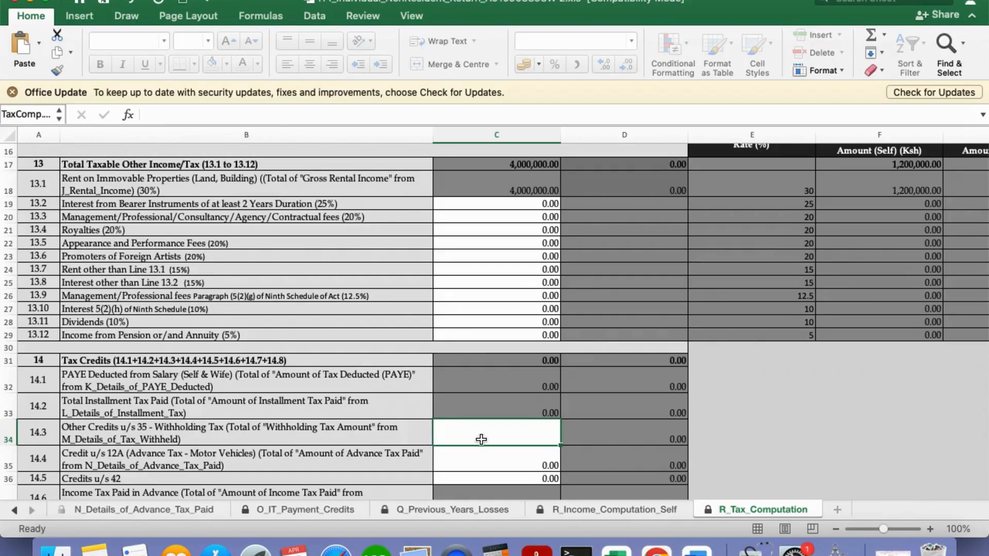
type("100000")
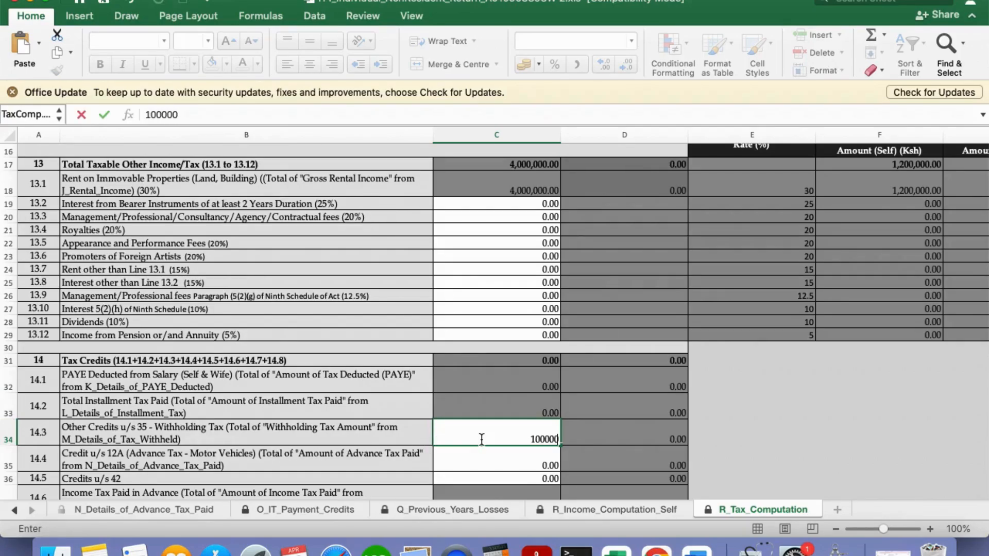
key("Return")
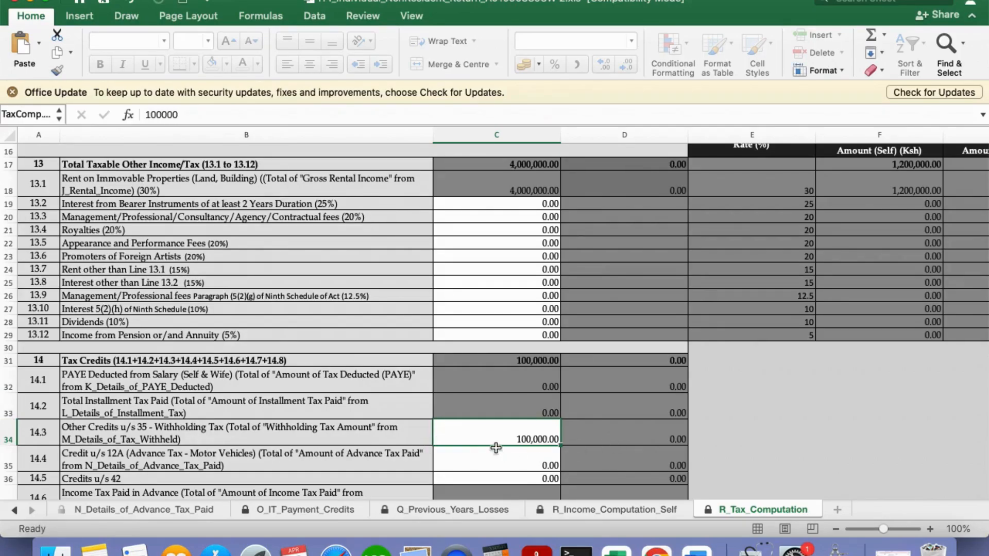
Step: Review the Tax Due/Refund Due line against the computed taxes and tax credits on the tax computation sheet
scroll(496, 448, "down", 3)
scroll(496, 447, "down", 1)
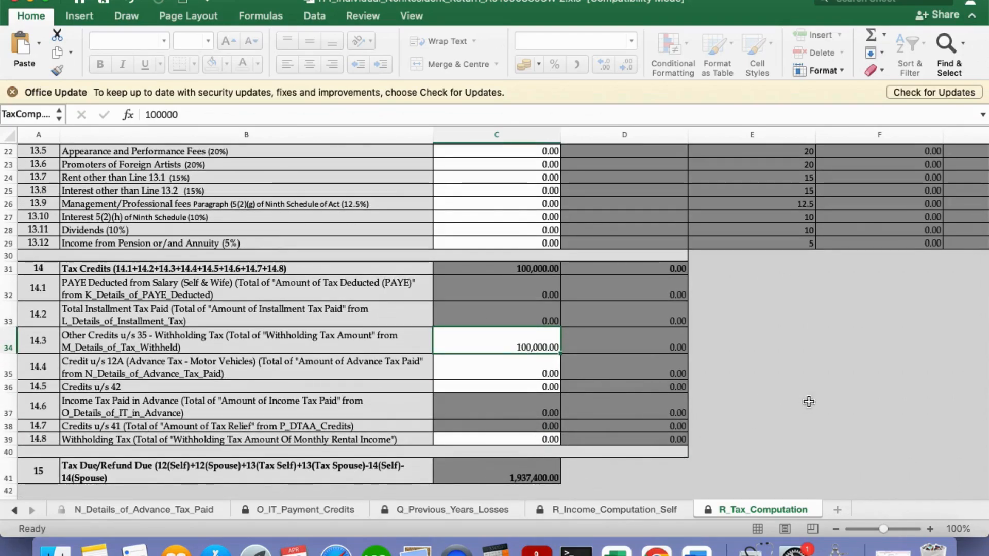
scroll(810, 414, "up", 3)
scroll(812, 419, "up", 5)
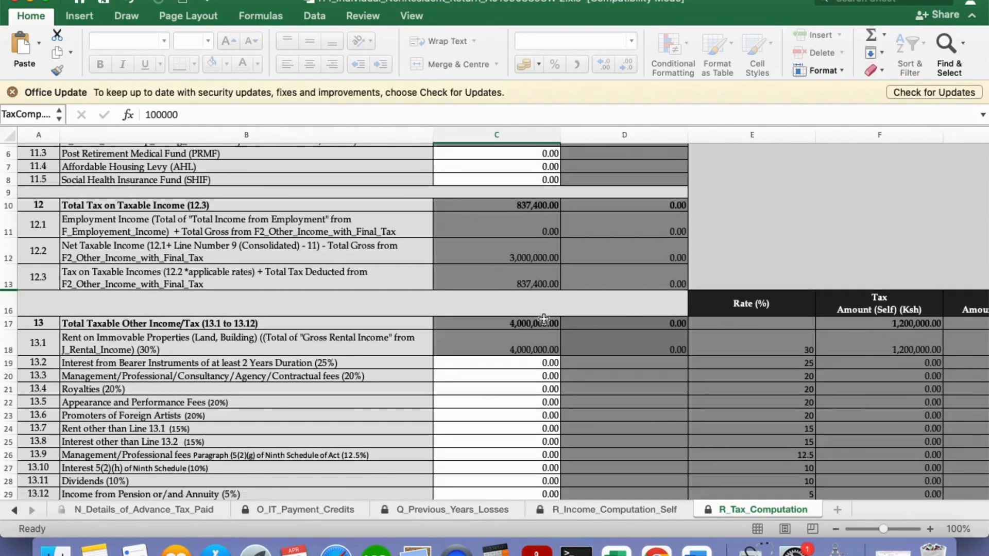
scroll(693, 421, "down", 9)
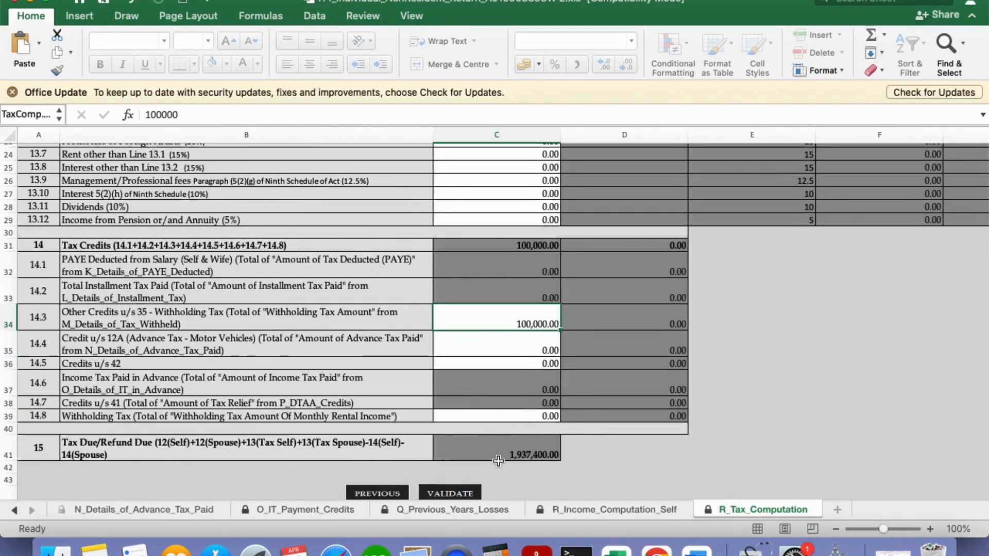
scroll(499, 459, "down", 3)
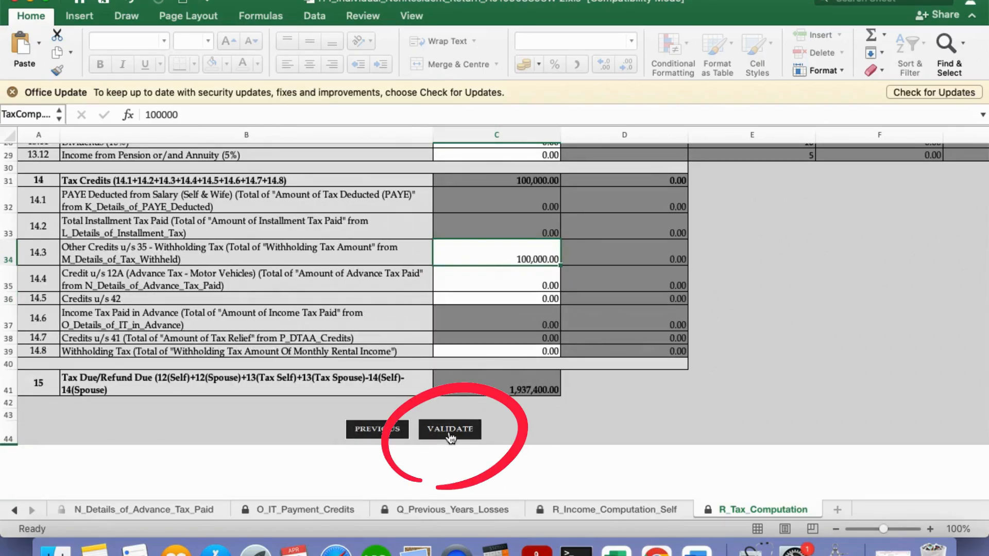
Step: Switch to the iTax return form in the browser and choose the zipped ITR file from FLASHDEVICE for upload
key("ctrl+Right")
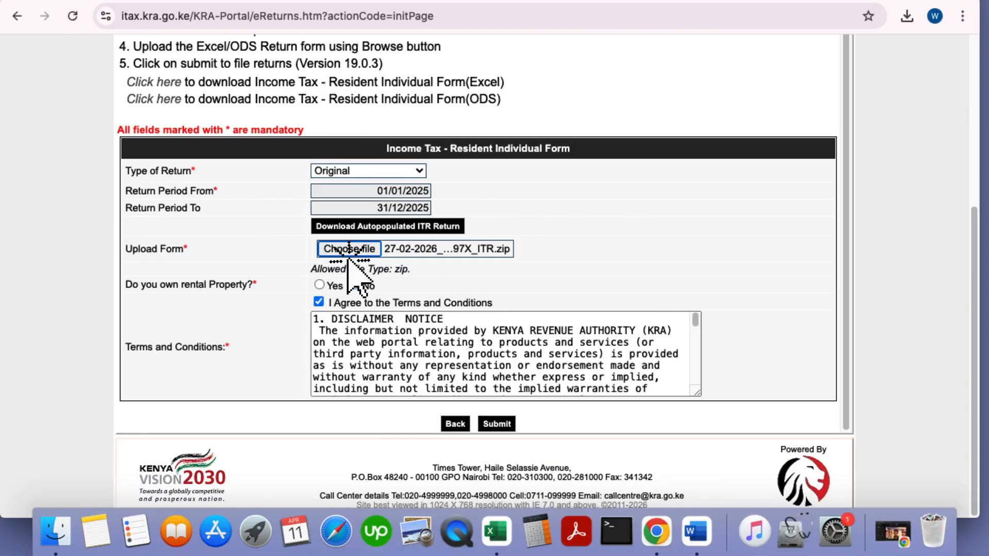
left_click(367, 286)
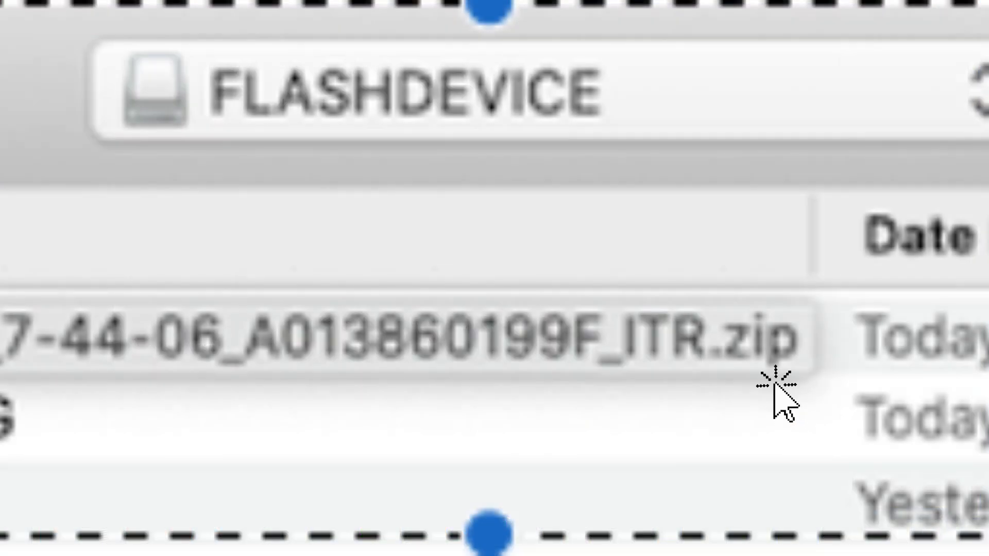
left_click(775, 382)
left_click(775, 383)
left_click(775, 384)
left_click(775, 384)
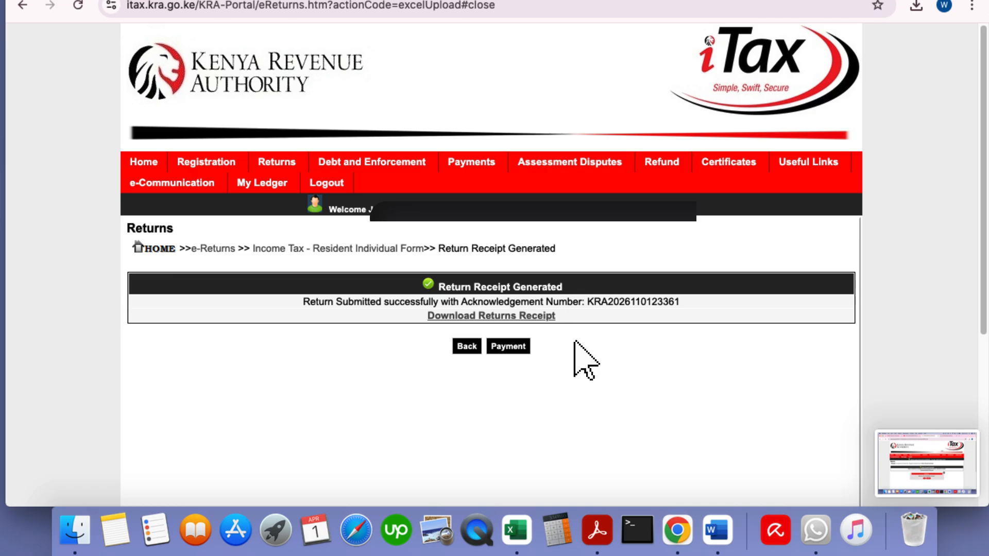
Step: Download the returns receipt for the submitted return
left_click(553, 321)
left_click(553, 322)
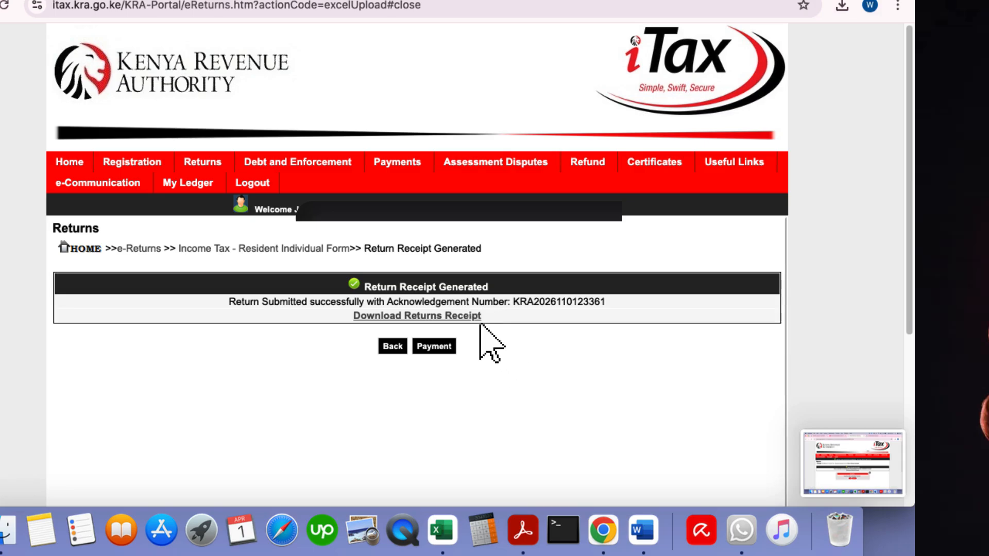